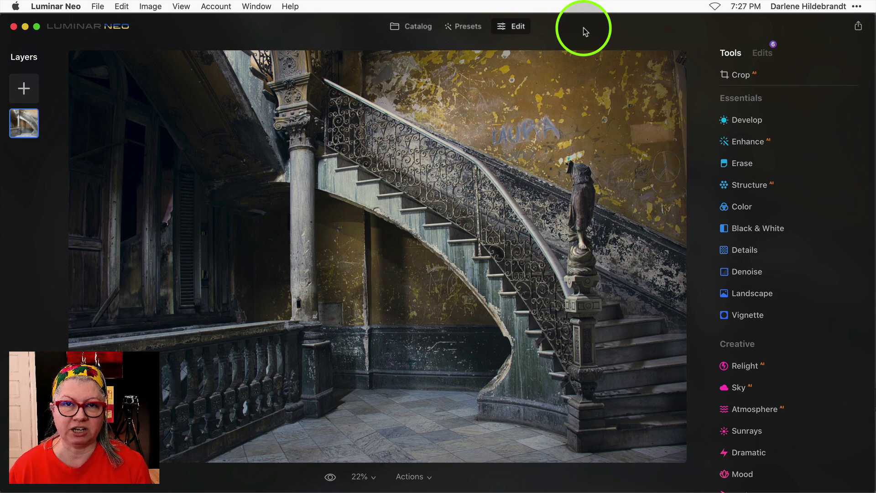
- Check Luminar Neo for updates, confirming version 1.0.5 is current
click(71, 28)
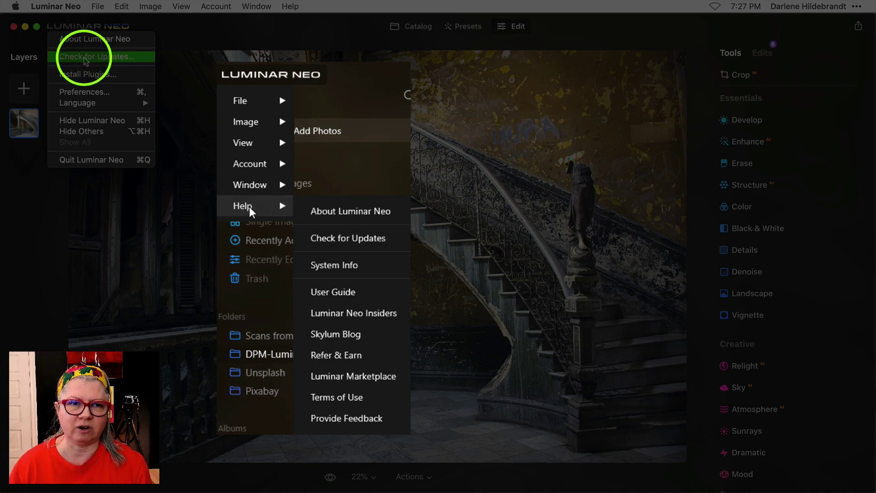
click(93, 57)
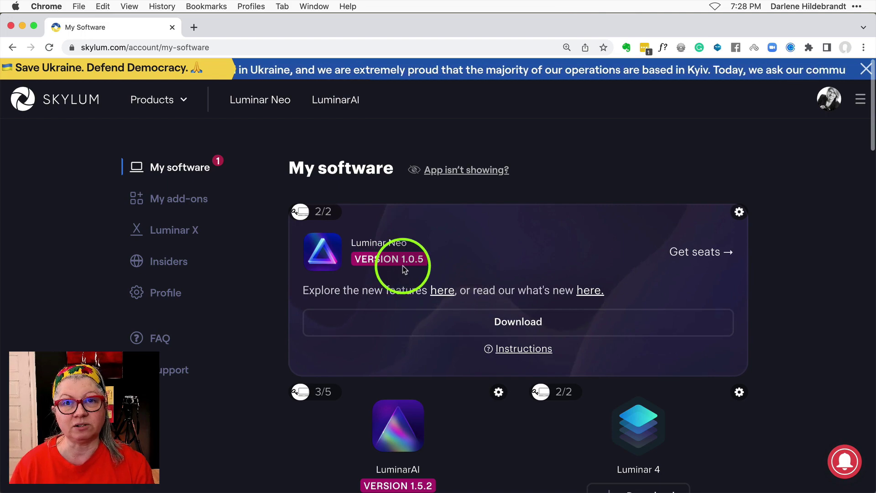
- Download the Luminar Neo installer from the Skylum My software page
click(513, 330)
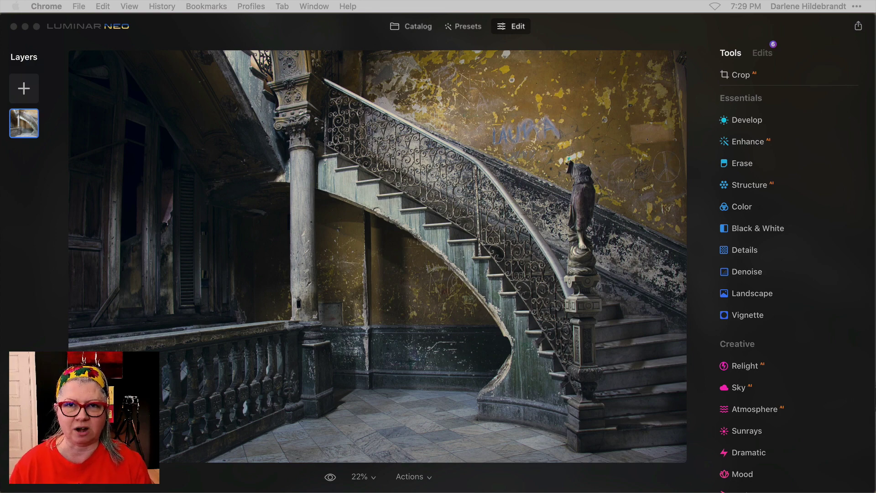
- Review the staircase photo's applied edits in Luminar Neo, then switch to Presets
click(695, 34)
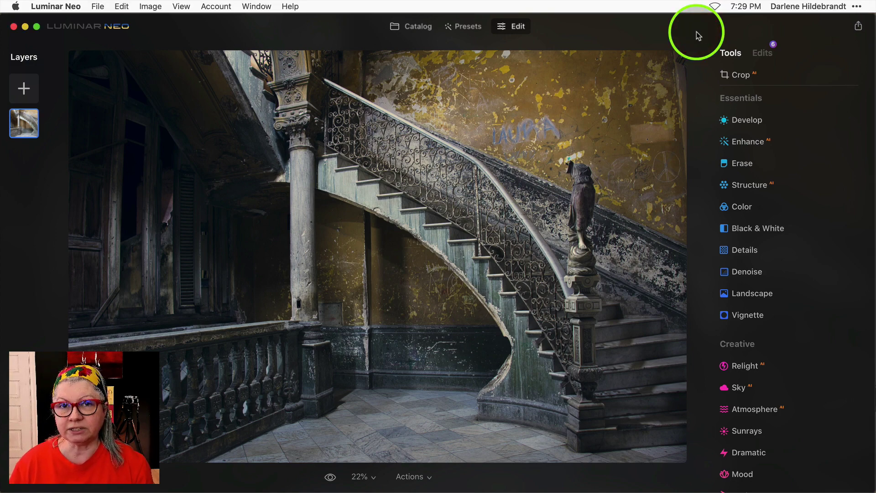
click(763, 52)
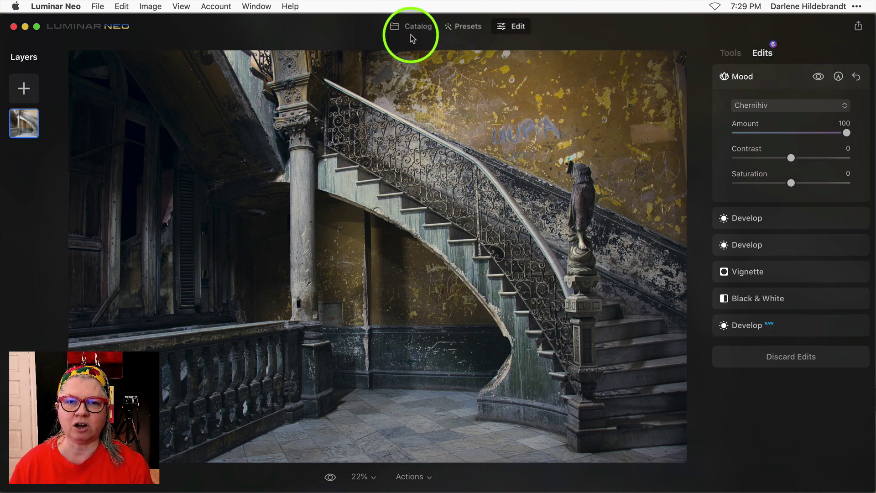
click(470, 40)
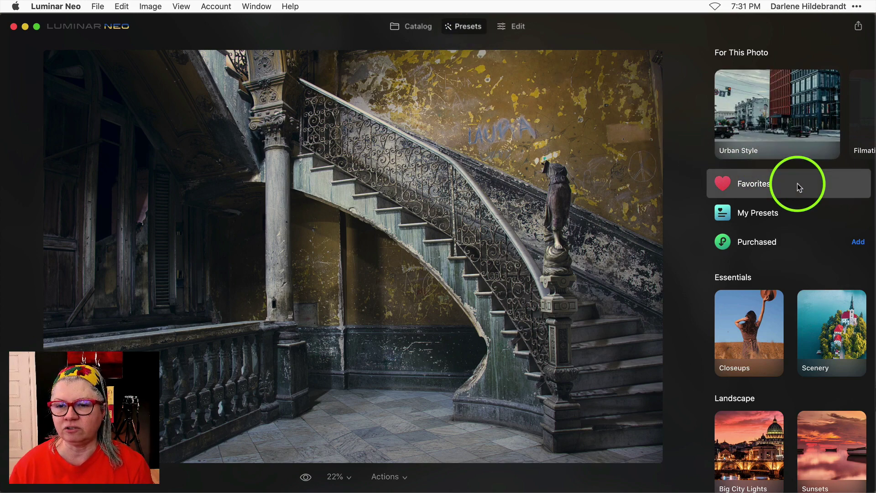
- Browse the suggested presets and apply Toronto from the Urban Style collection
scroll(797, 186, down, 4)
scroll(797, 183, down, 12)
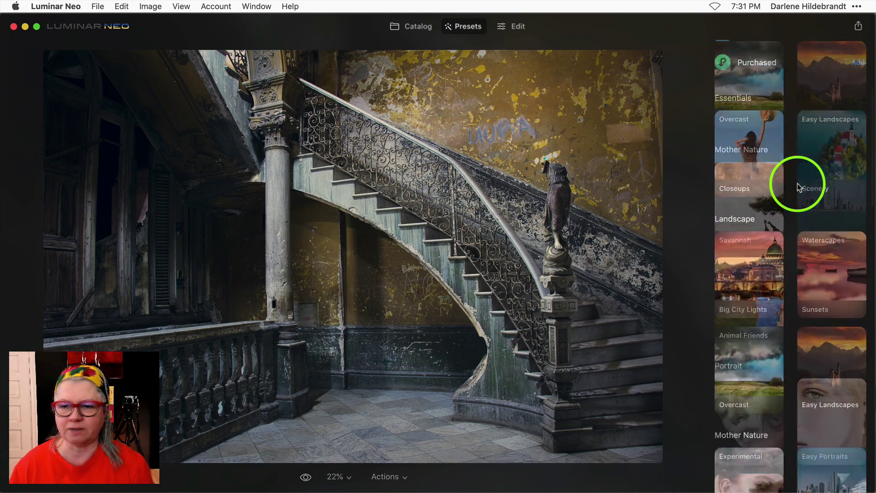
scroll(797, 184, down, 4)
scroll(798, 184, down, 12)
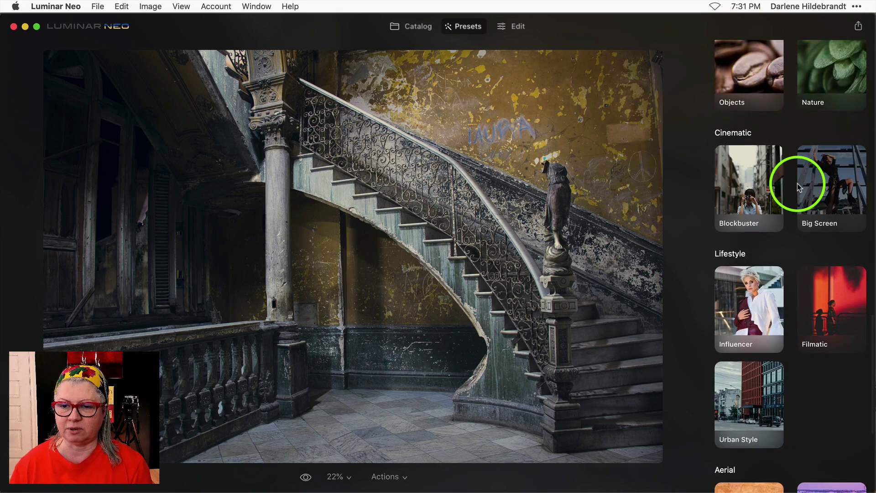
scroll(797, 184, up, 20)
mouse_move(784, 91)
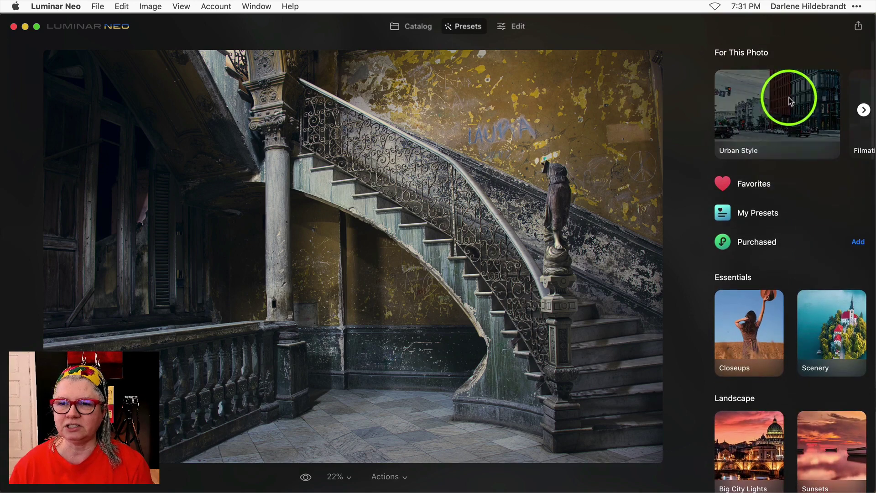
click(863, 110)
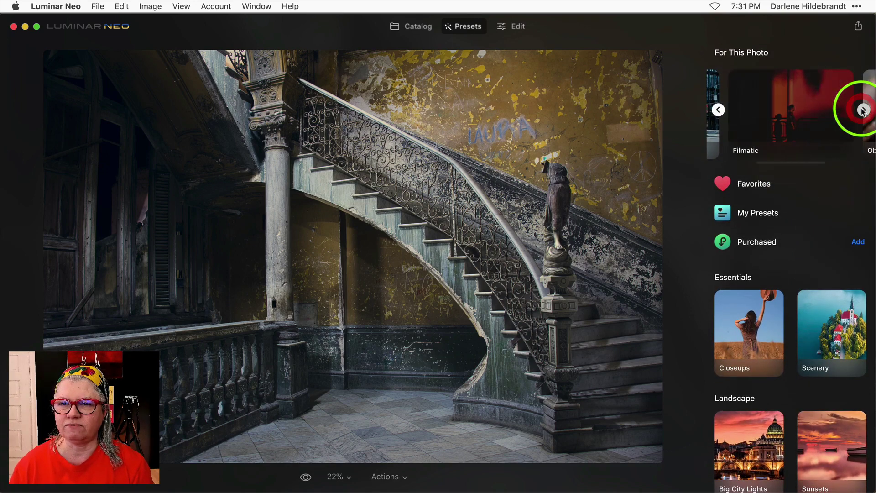
click(862, 110)
click(719, 110)
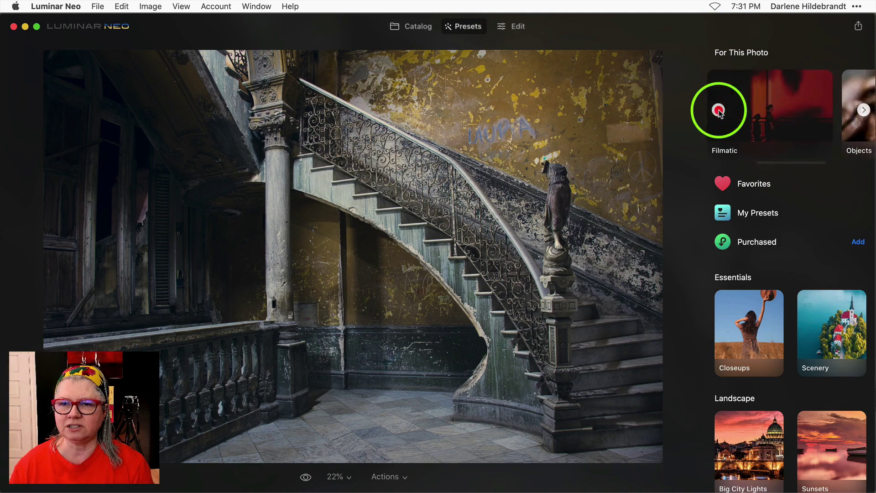
click(719, 110)
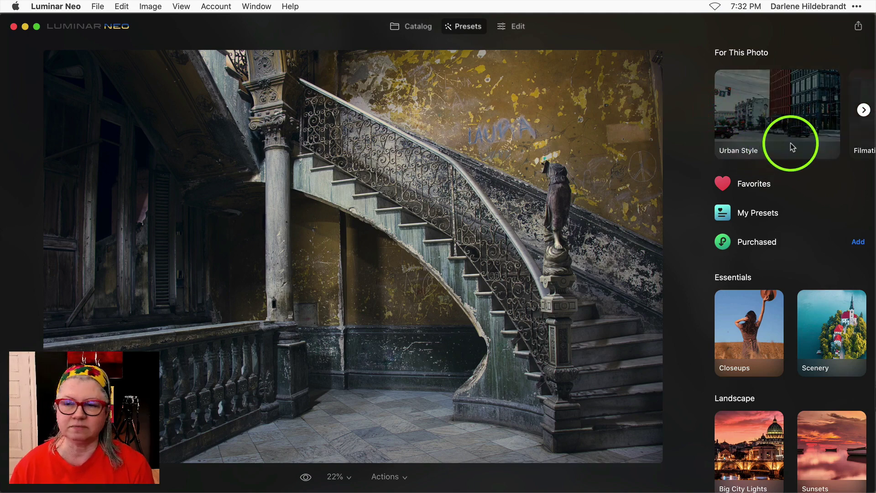
click(791, 122)
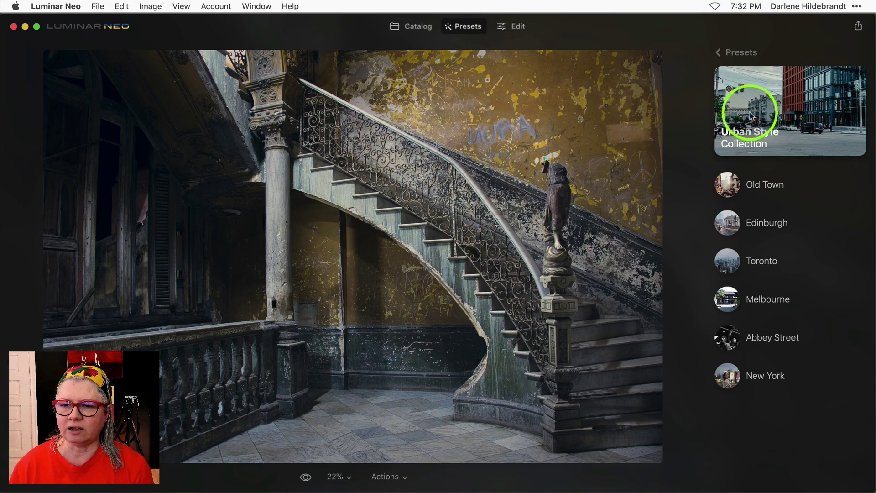
click(727, 265)
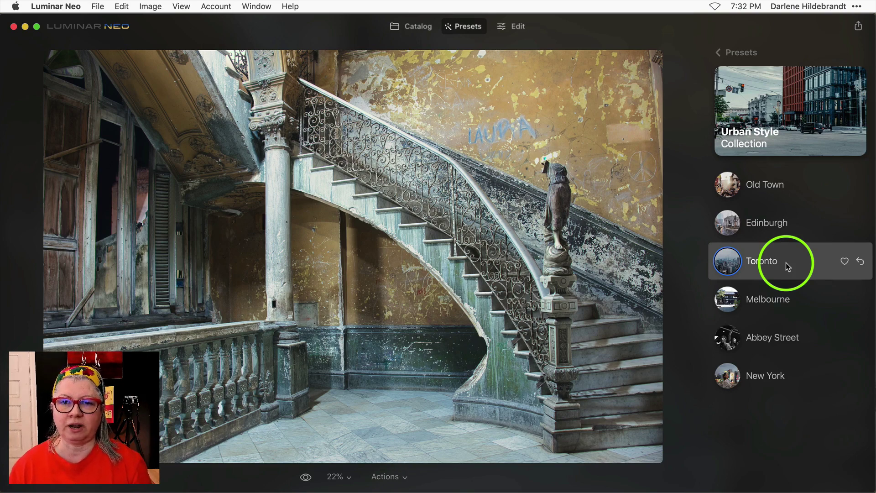
- Lower the staircase photo's Develop exposure to -0.92
click(516, 28)
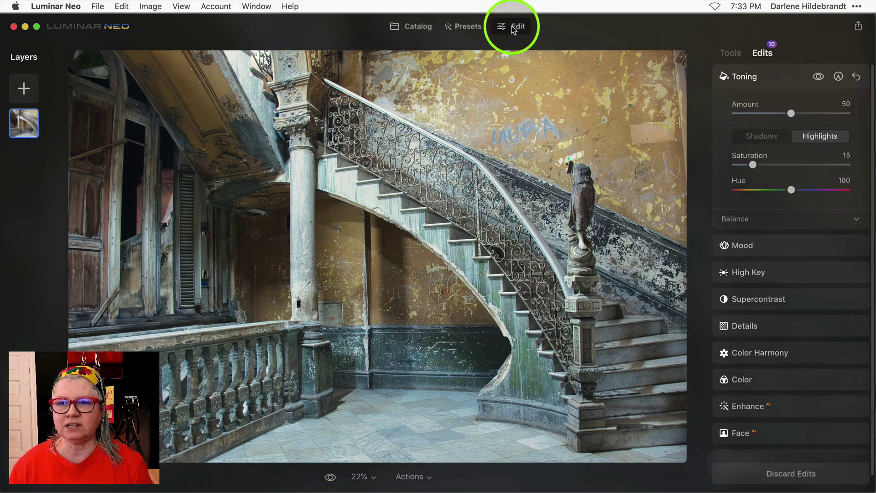
click(770, 77)
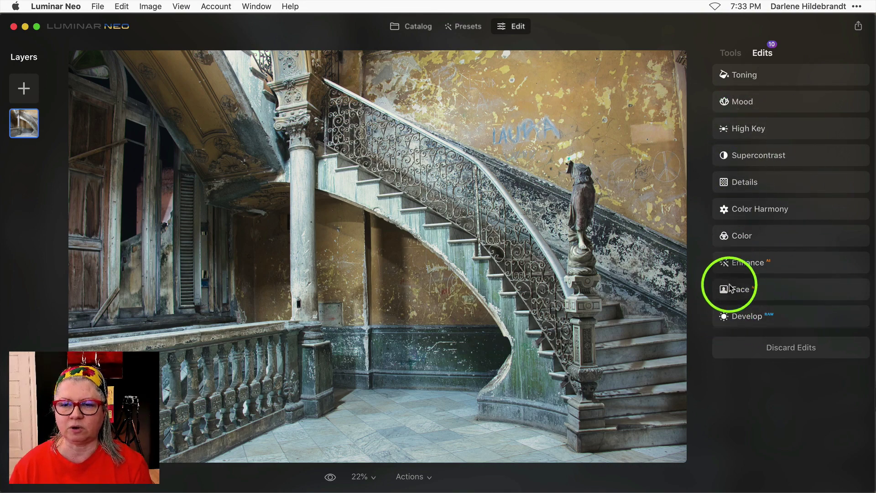
click(800, 317)
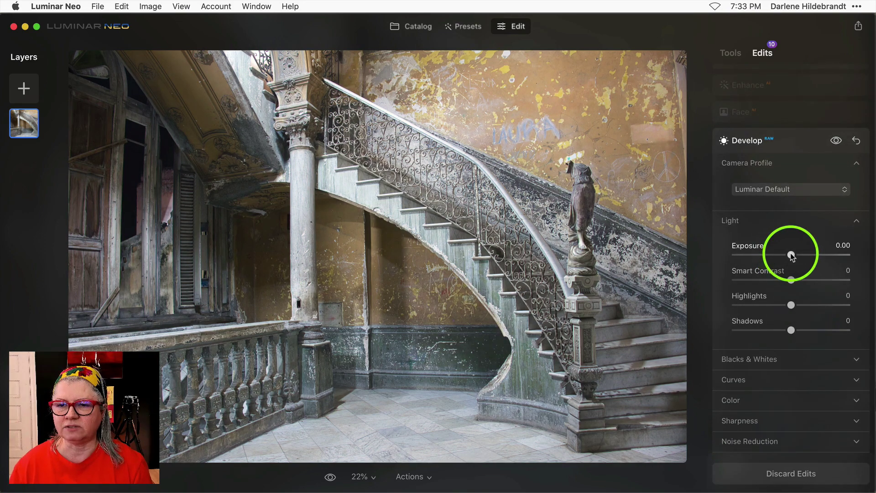
drag(791, 253, 781, 255)
scroll(776, 123, up, 5)
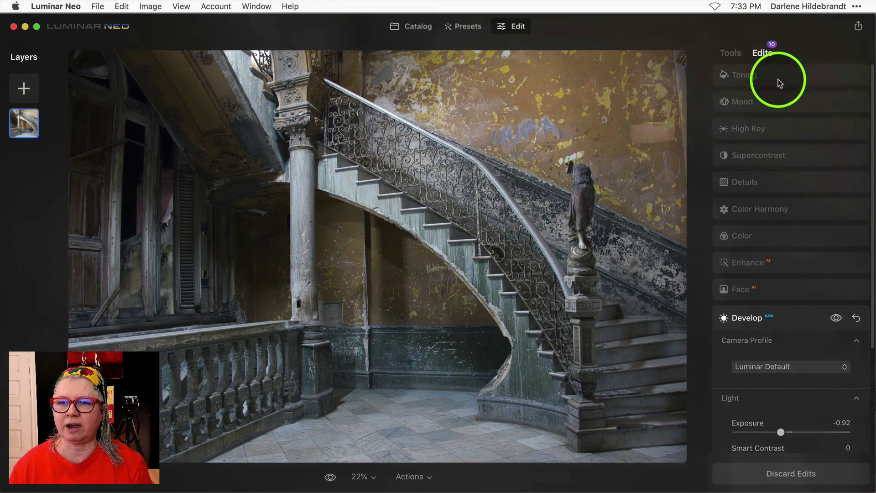
click(778, 80)
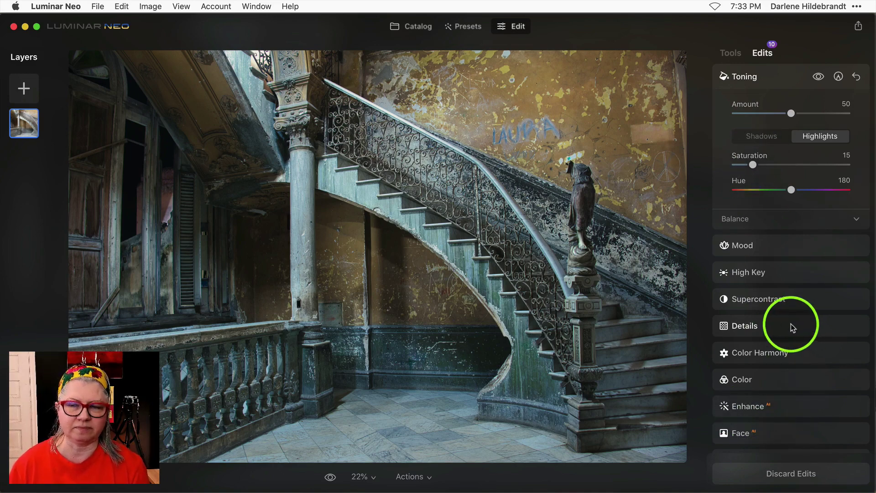
click(725, 77)
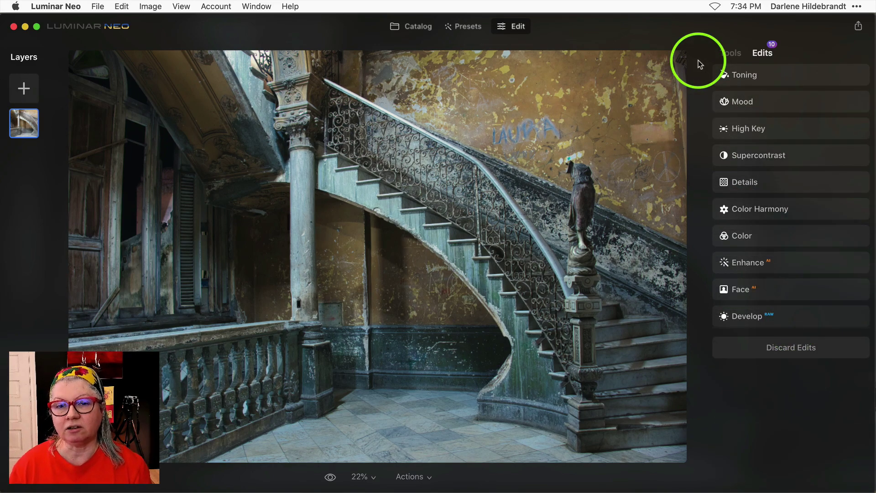
- Undo the exposure change and the Toronto preset with two Edit > Undo commands
click(464, 27)
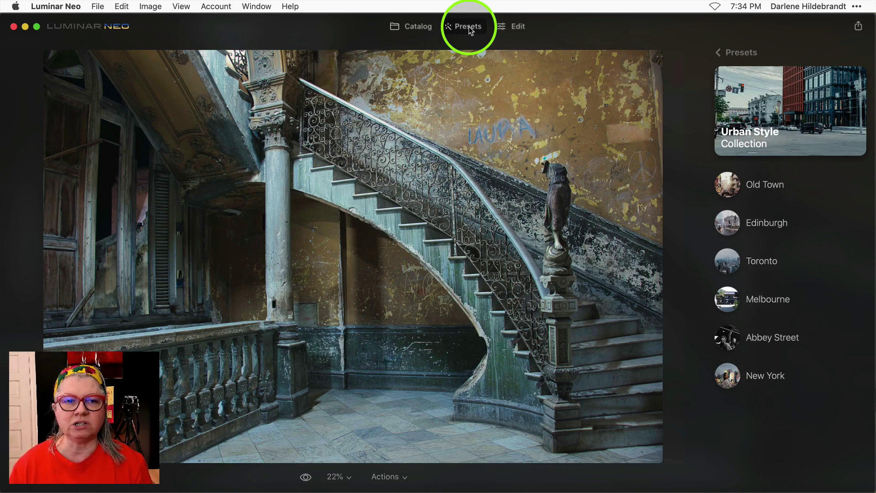
click(121, 6)
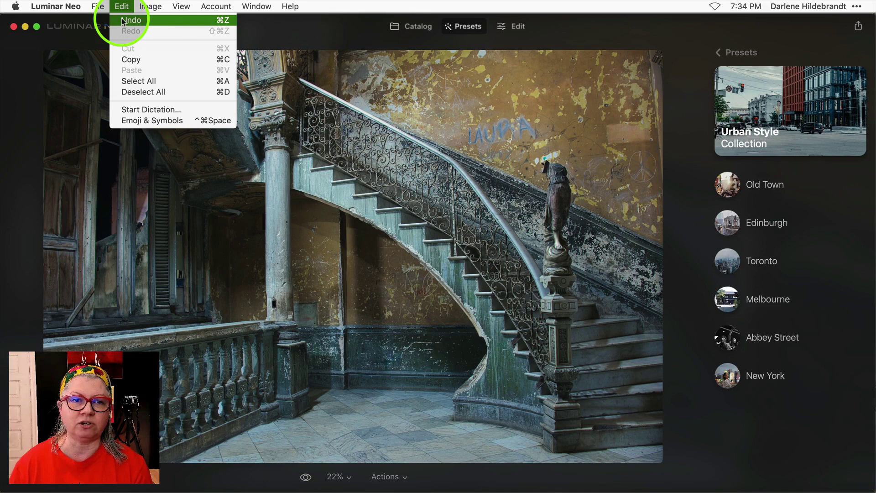
click(122, 20)
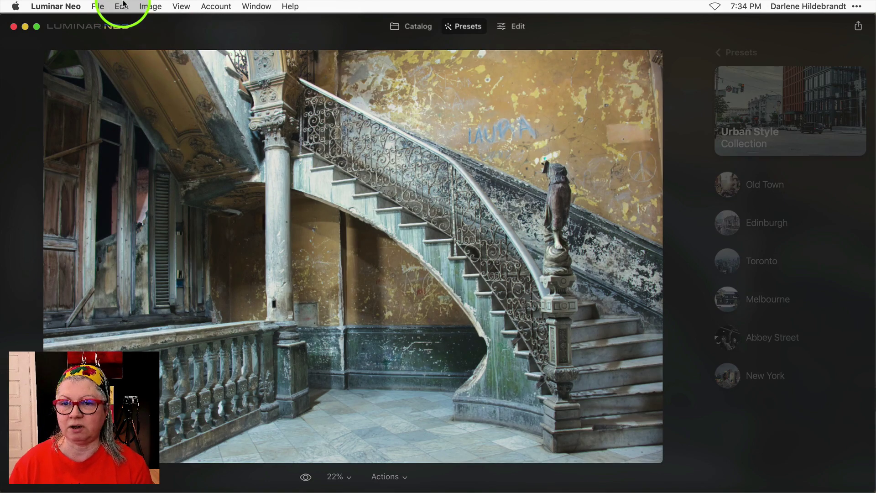
click(122, 6)
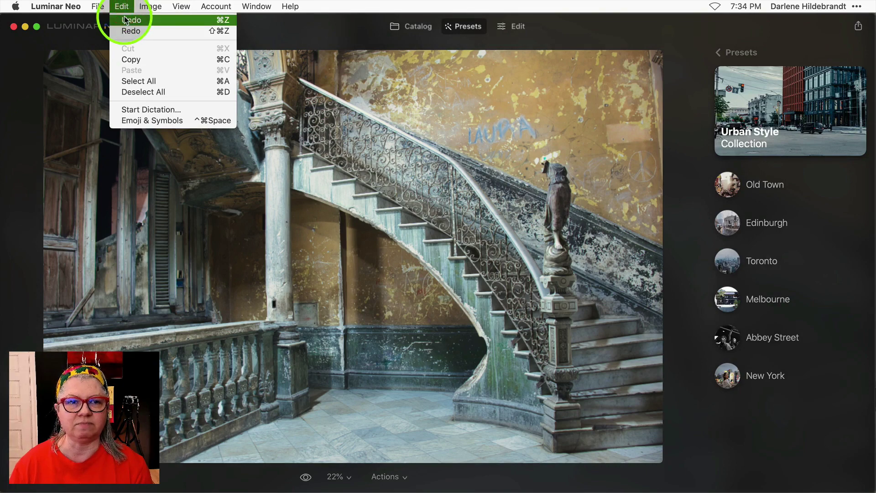
click(126, 19)
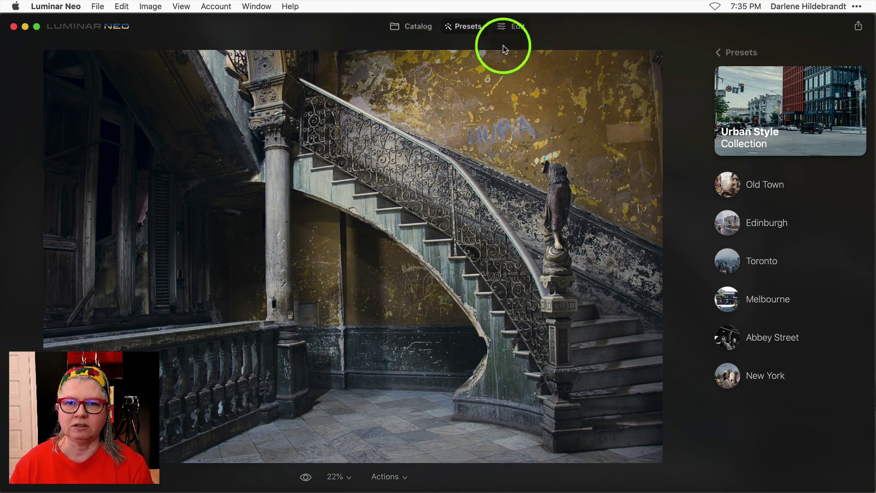
- Save the staircase edits as a preset named 'Havana', then move to the next photo
click(516, 26)
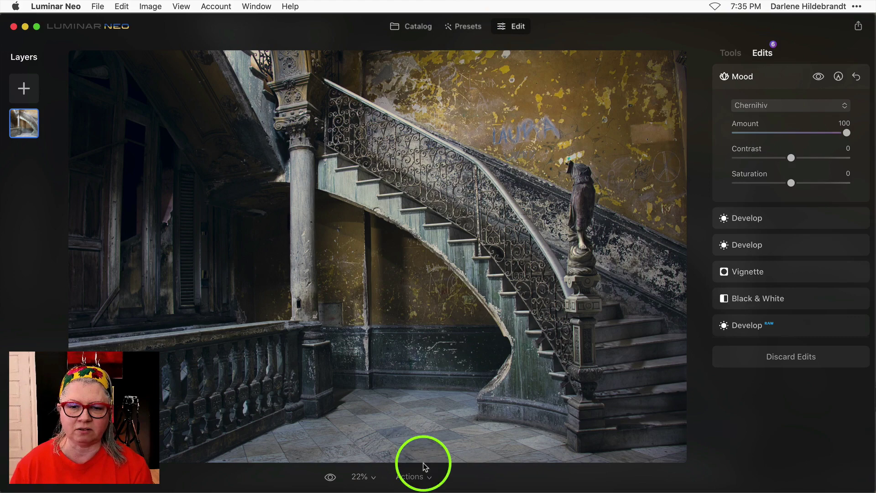
click(428, 479)
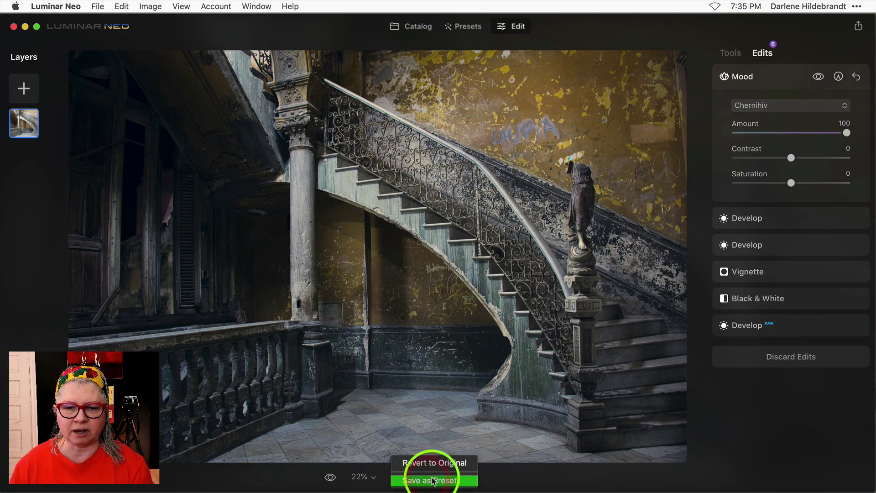
click(423, 480)
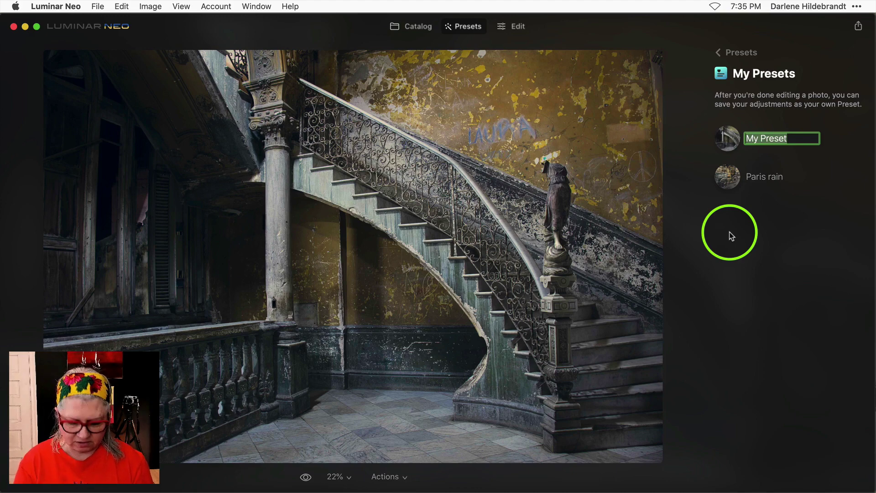
text(Havana)
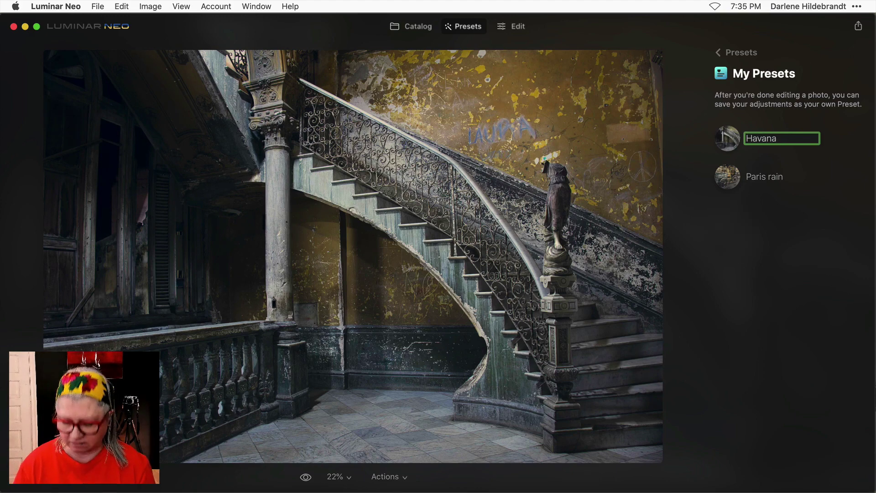
key(Return)
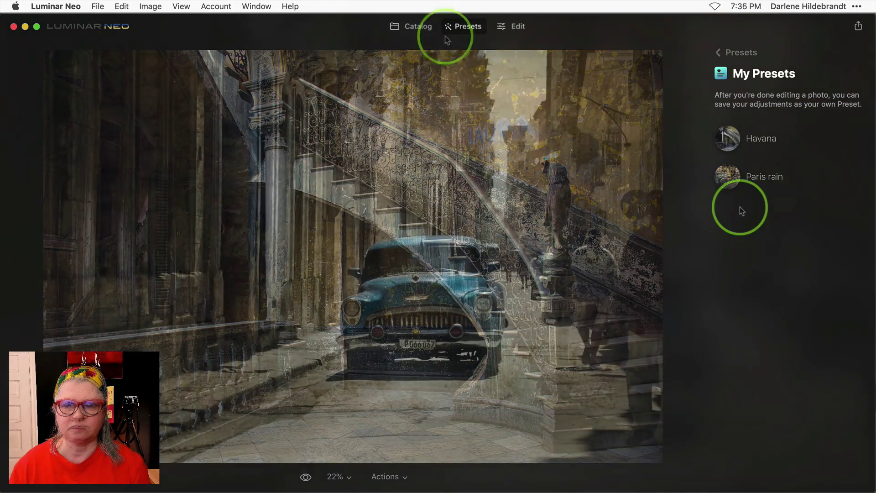
key(Right)
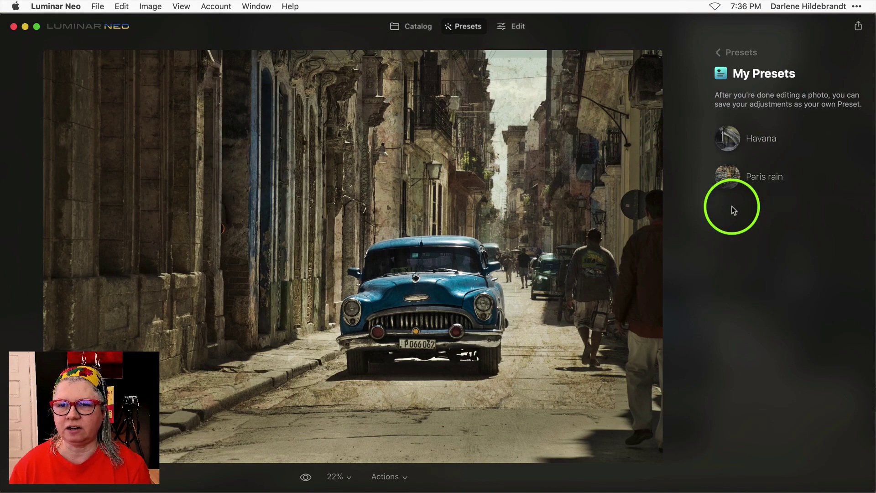
- Try the Havana preset on the street photo, undo it, and return to the presets overview
mouse_move(728, 142)
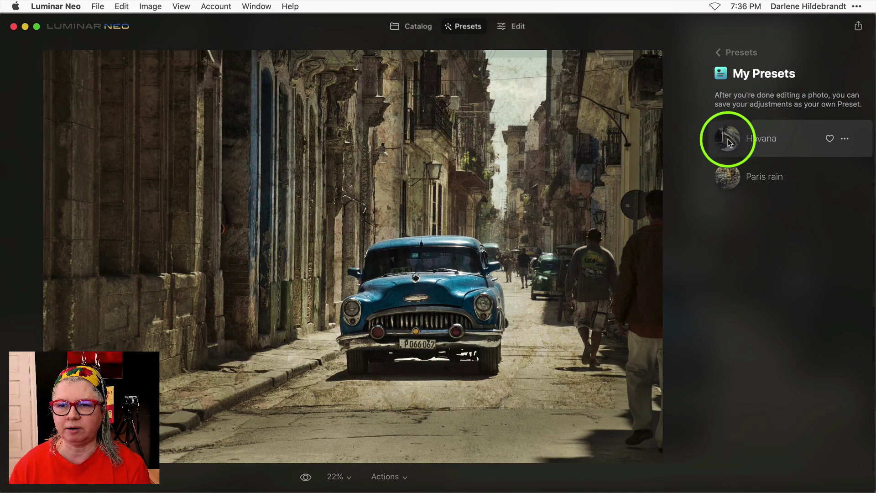
click(729, 141)
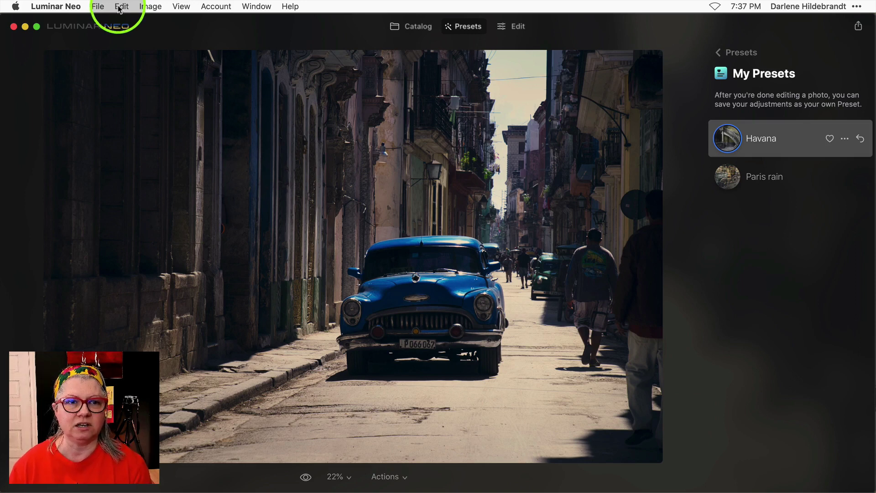
click(118, 7)
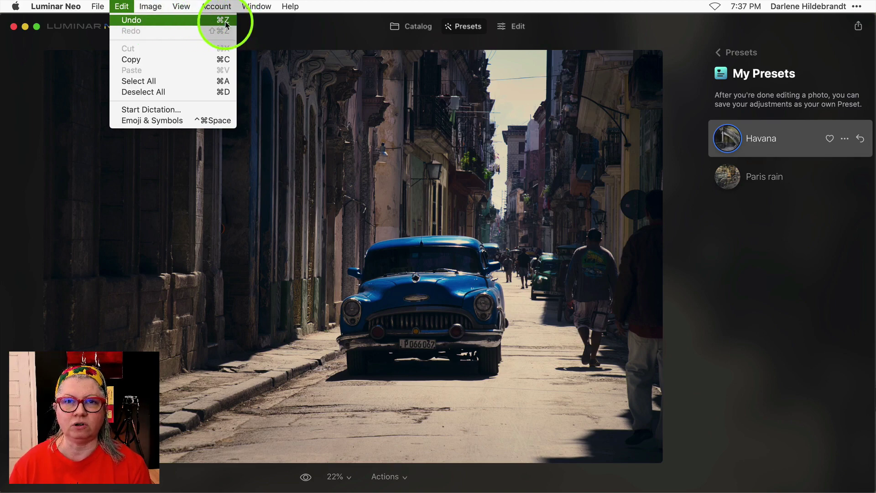
click(132, 19)
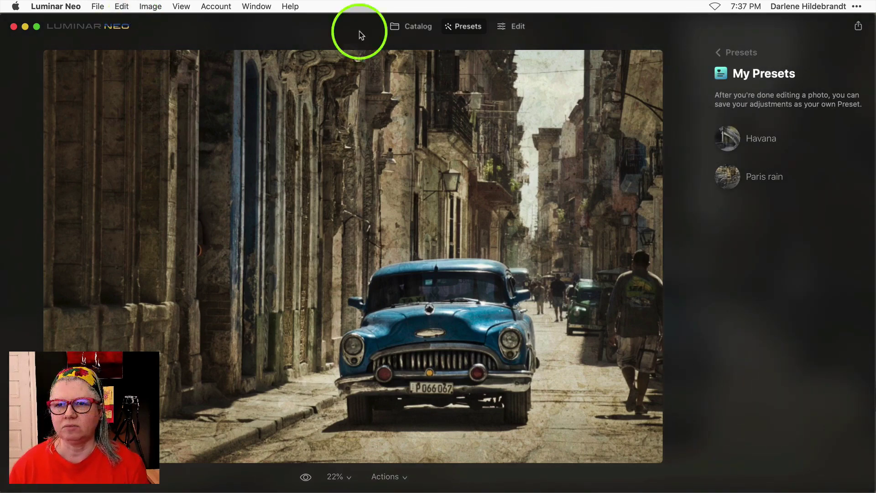
click(735, 52)
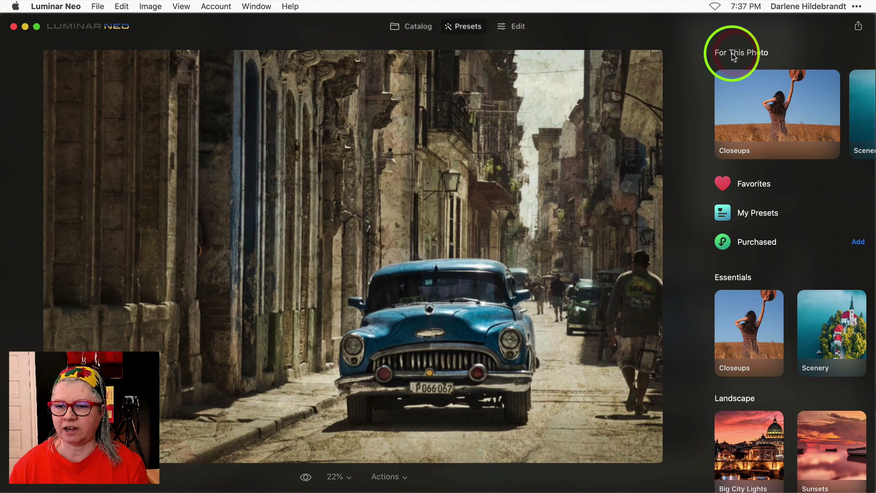
click(864, 109)
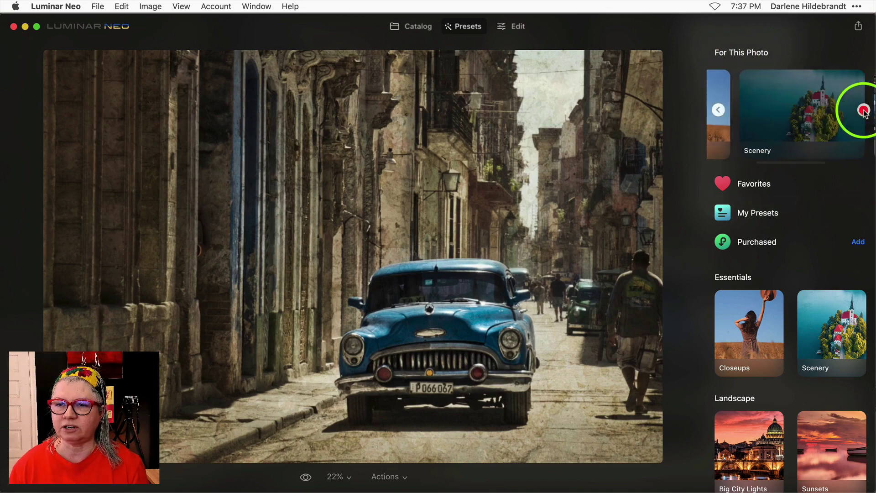
- Mark Urban Style's Old Town preset as a favourite, then open Favorites
click(794, 113)
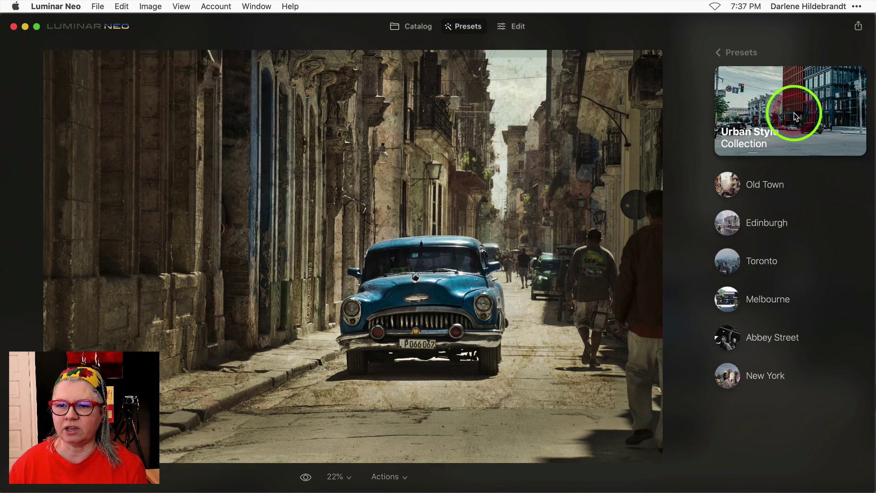
mouse_move(807, 190)
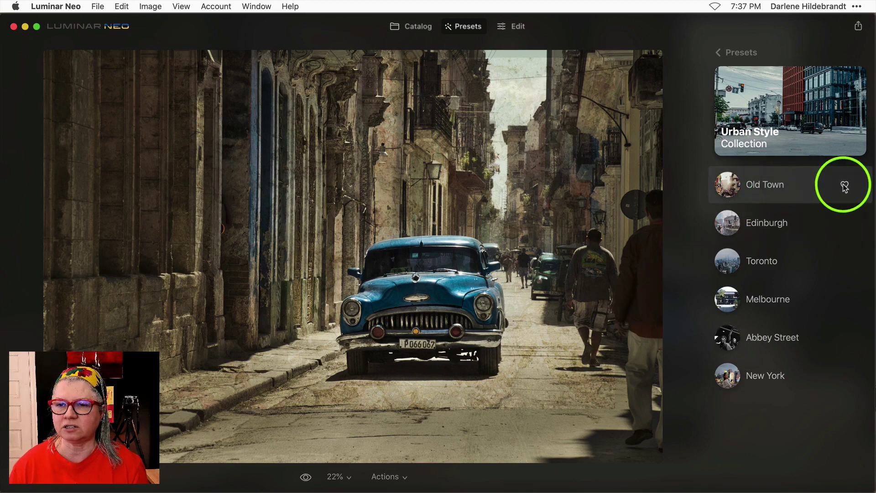
click(833, 201)
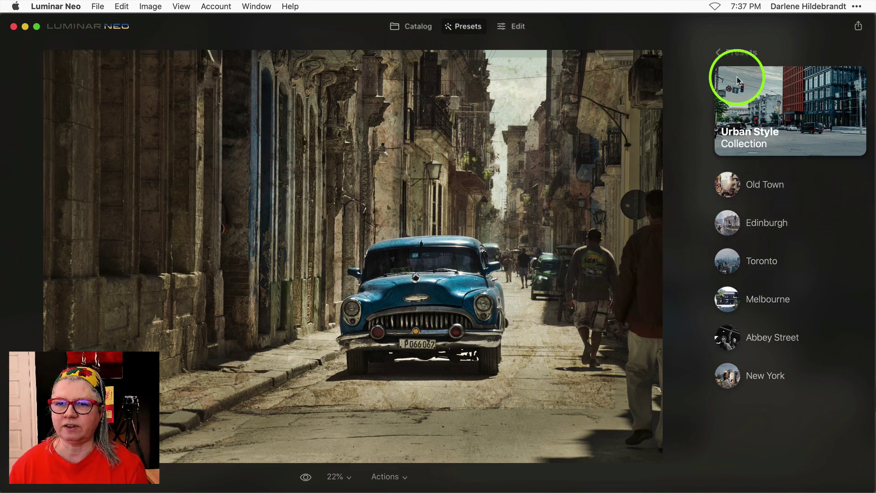
click(732, 53)
click(755, 183)
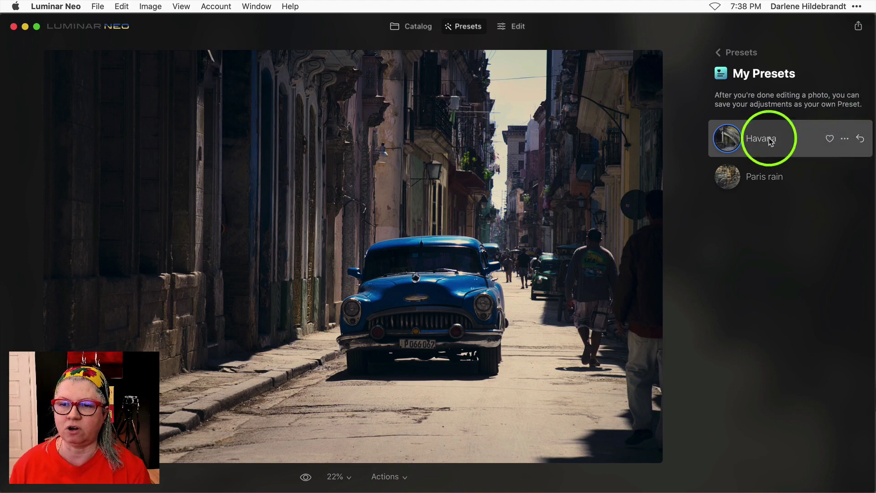
- Replace Havana with the Paris rain preset and show Paris rain's files in Finder
click(860, 140)
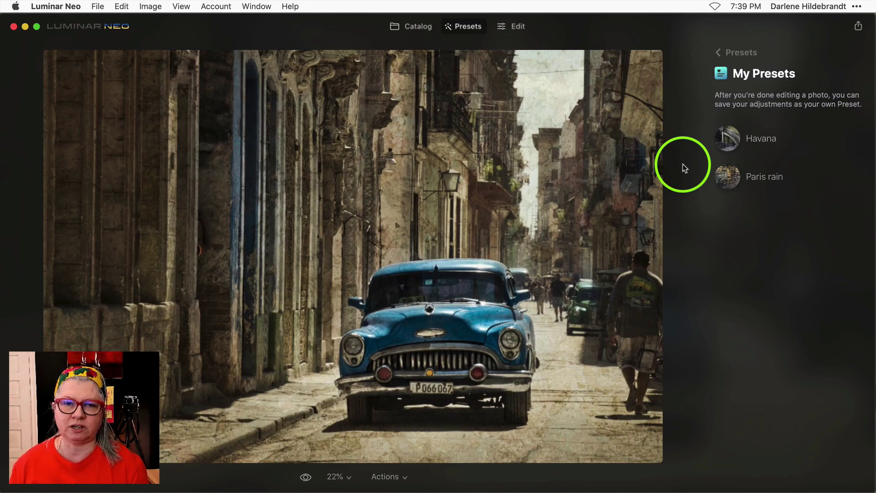
click(783, 180)
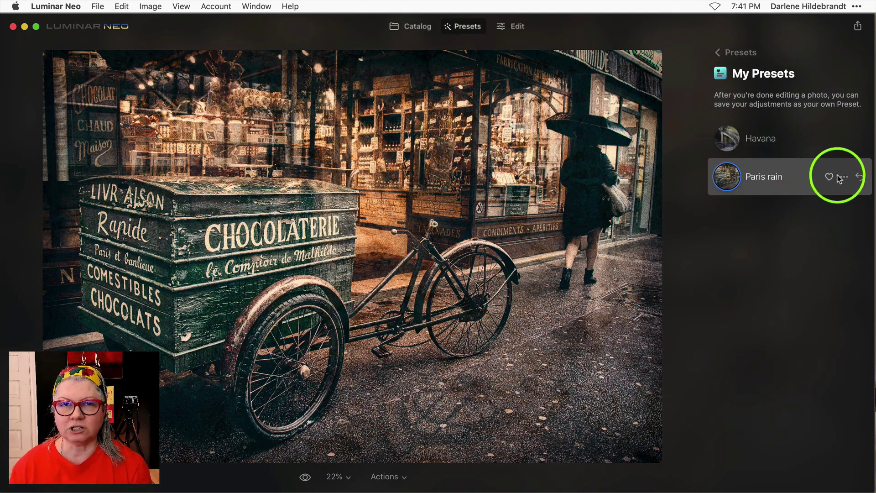
click(845, 178)
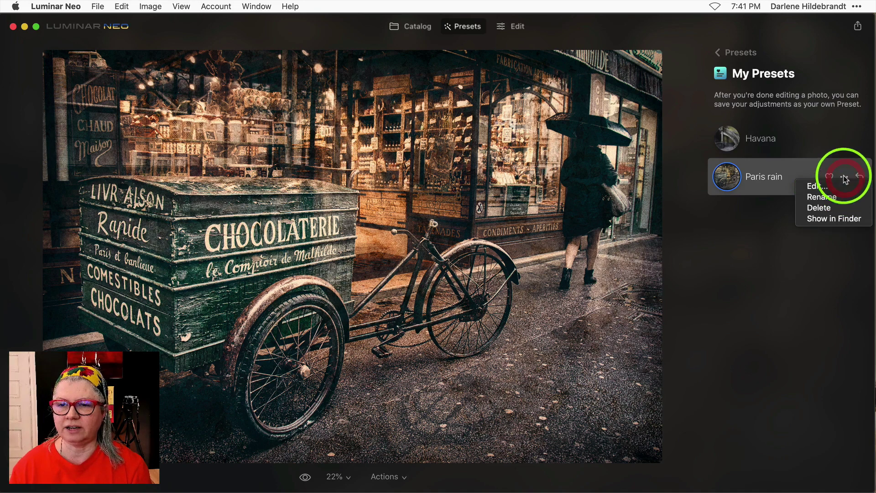
click(834, 221)
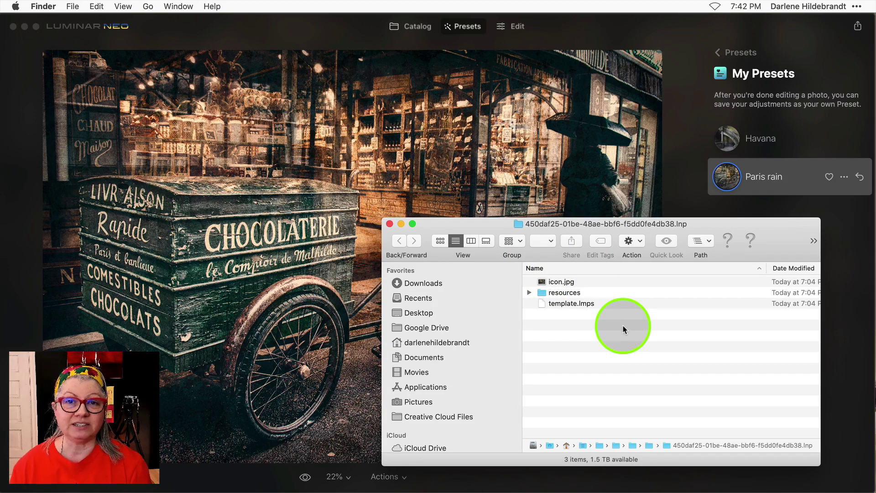
- Close the Finder window showing the preset folder and return to Luminar Neo
key(super+Tab)
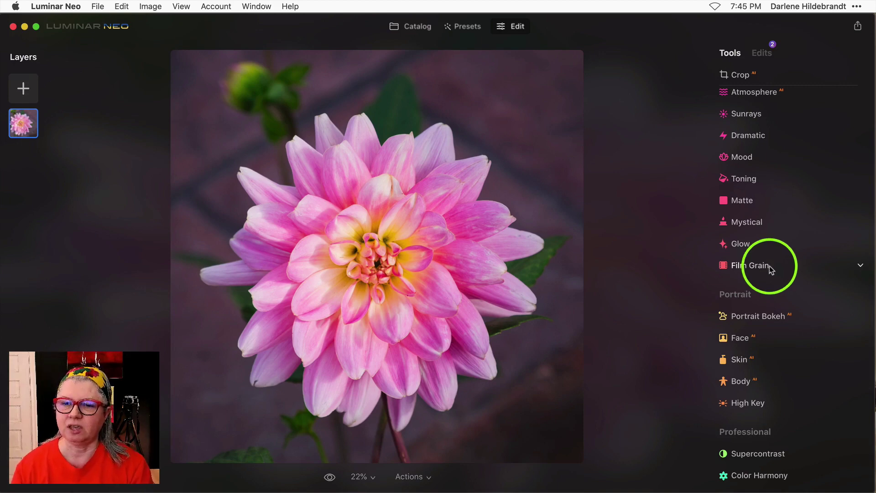
- Apply Mystical at Amount 44, toggling it off and on to compare
click(758, 223)
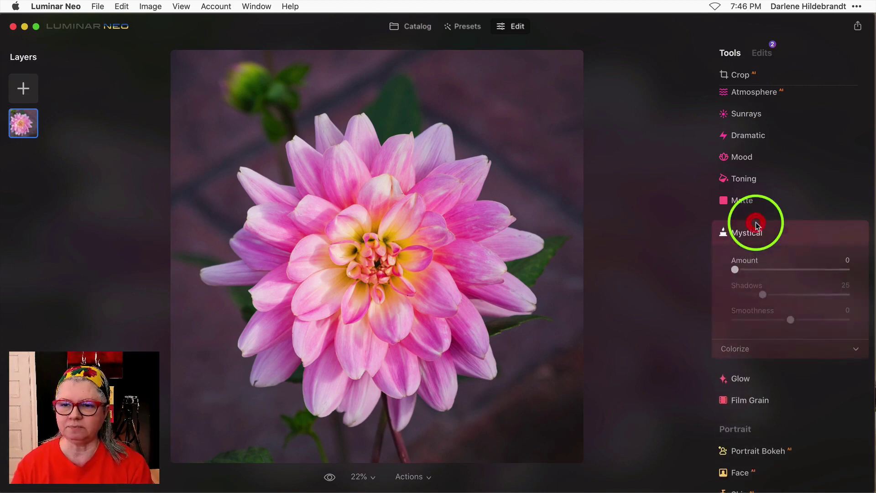
drag(749, 269, 787, 269)
drag(763, 295, 763, 294)
click(817, 233)
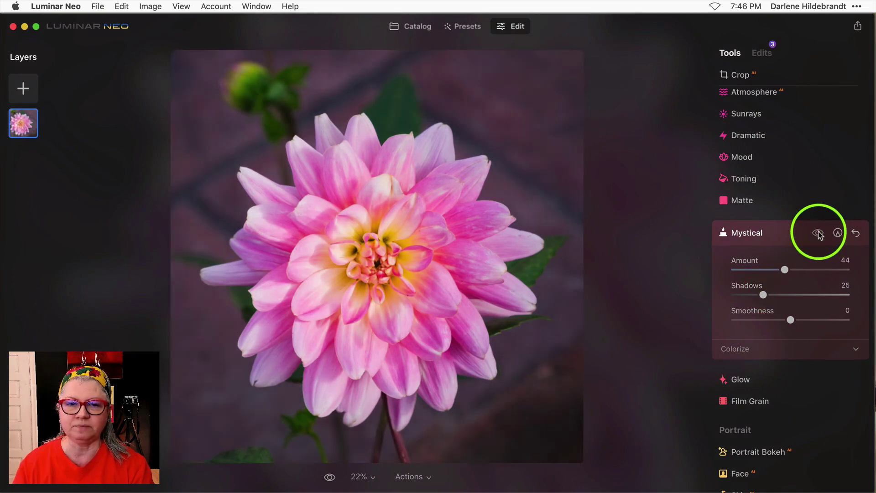
click(817, 234)
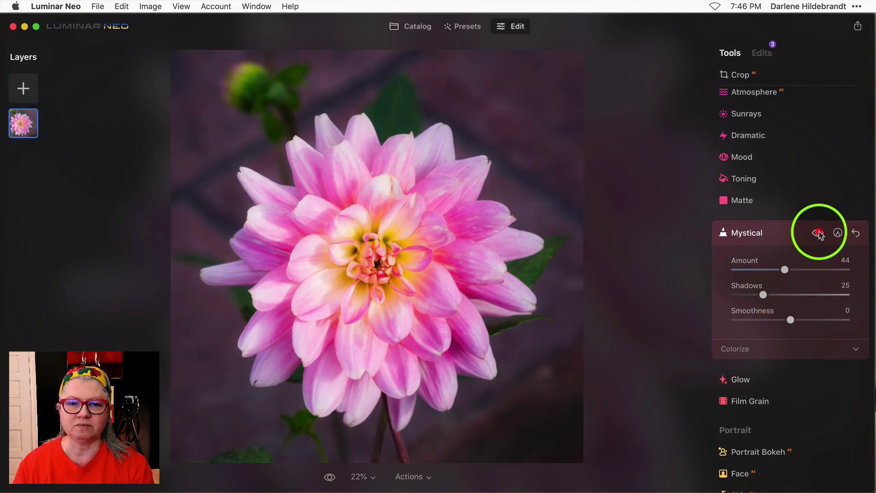
click(787, 233)
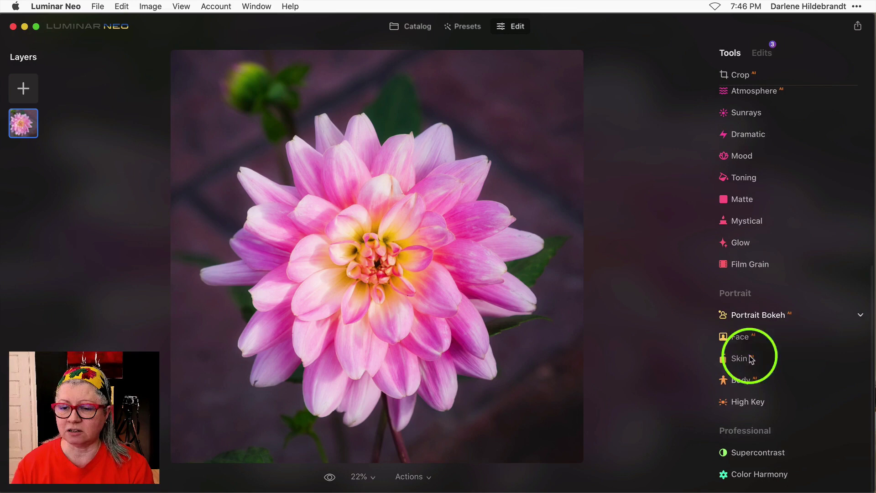
- Raise Color Harmony's Color Contrast Amount and set its Hue to 154
click(765, 472)
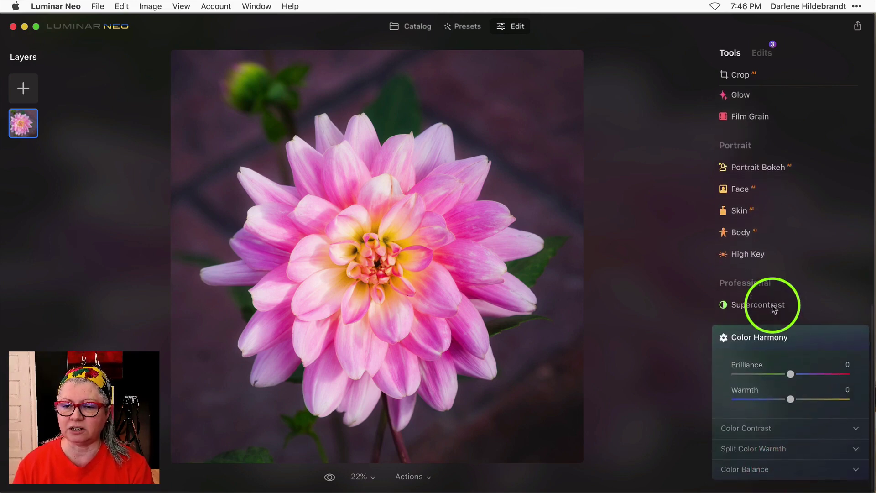
click(744, 434)
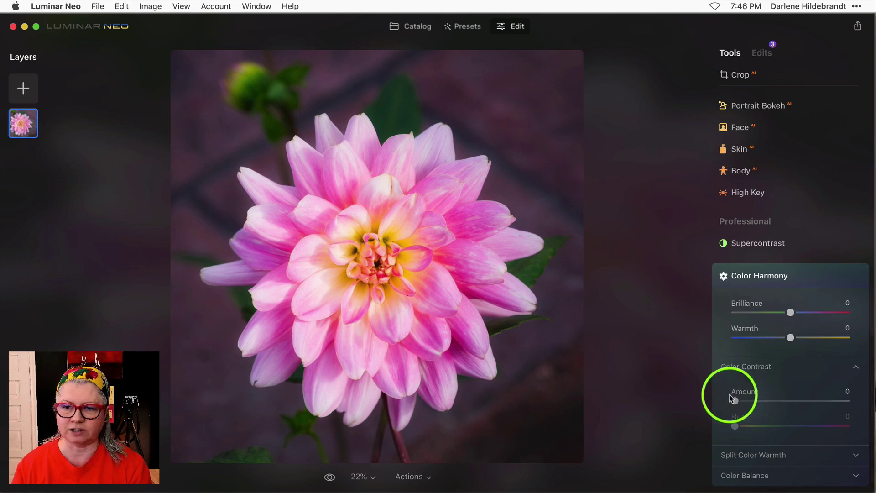
drag(735, 400, 774, 401)
drag(738, 425, 782, 425)
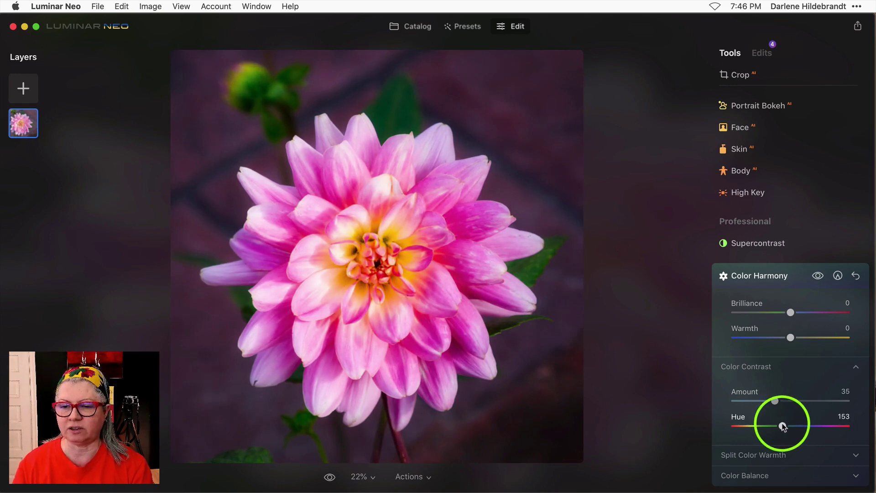
click(783, 426)
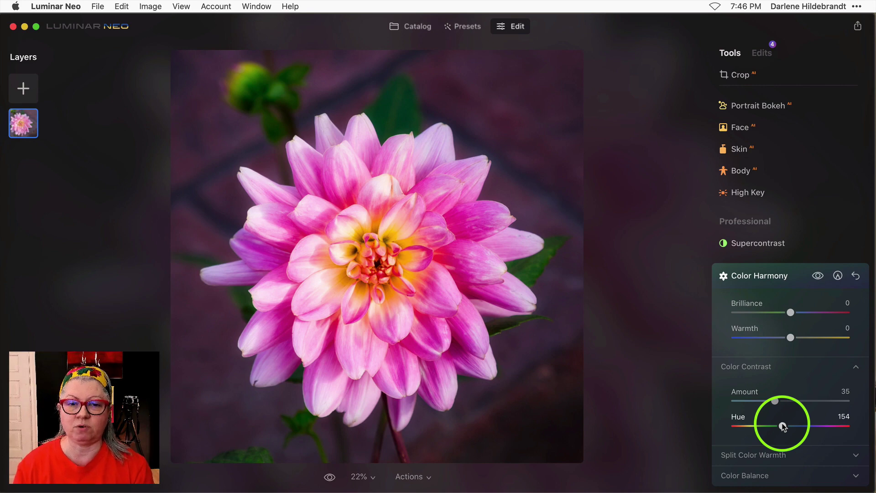
- Compare Color Harmony on and off, then lower Color Contrast Amount to 19
click(818, 276)
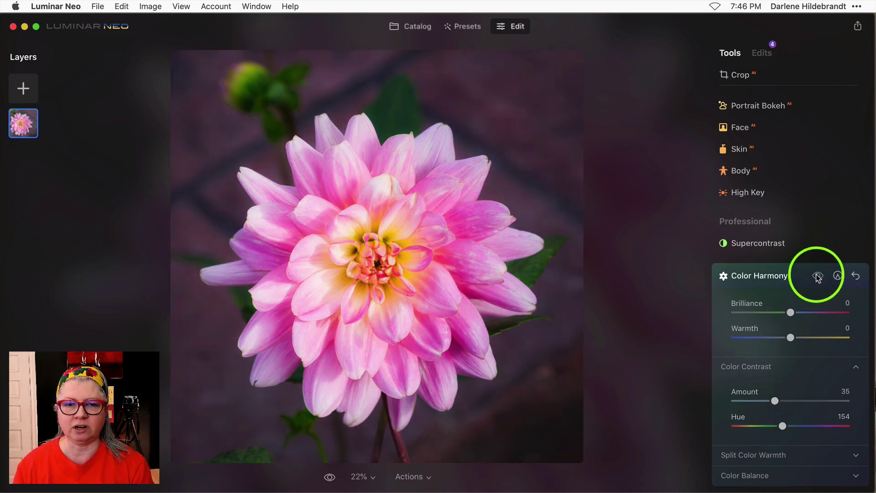
click(817, 276)
click(818, 276)
click(817, 276)
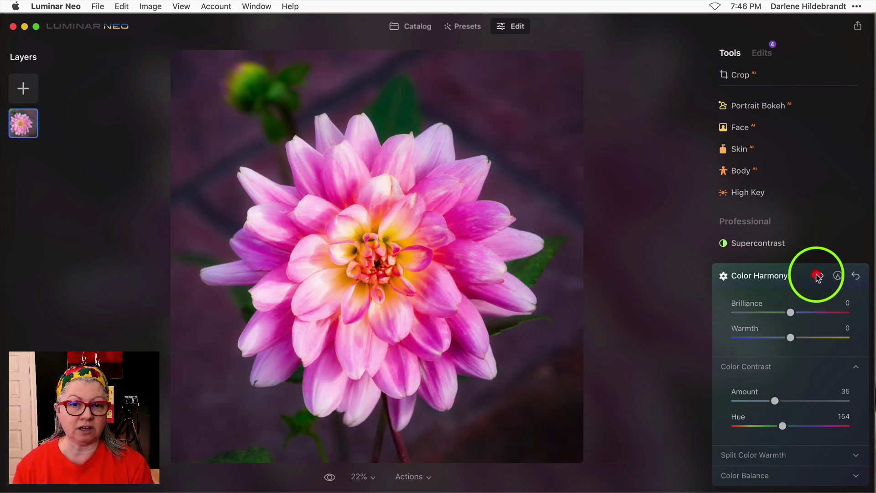
click(818, 276)
click(817, 276)
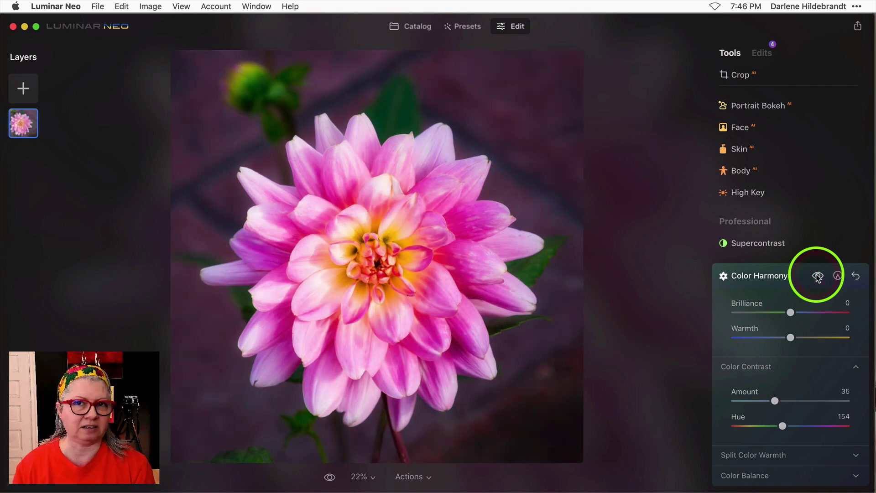
mouse_move(775, 401)
mouse_down()
mouse_move(748, 400)
mouse_move(757, 400)
mouse_up()
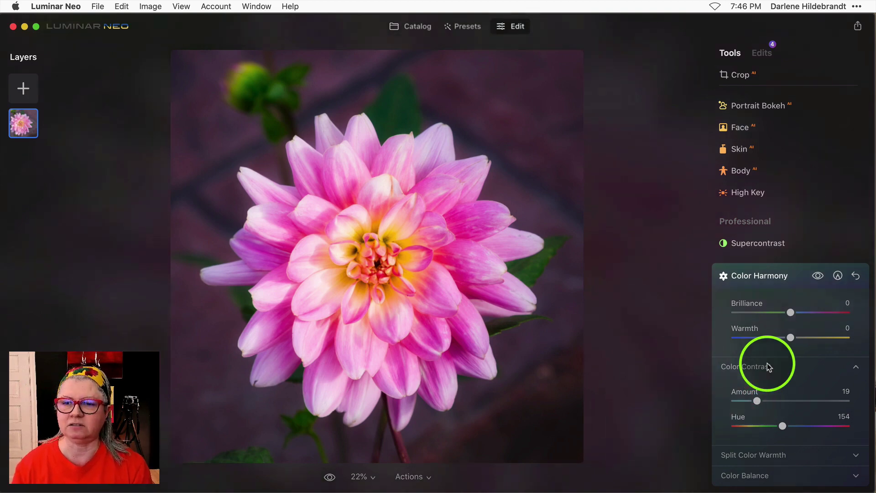
click(795, 276)
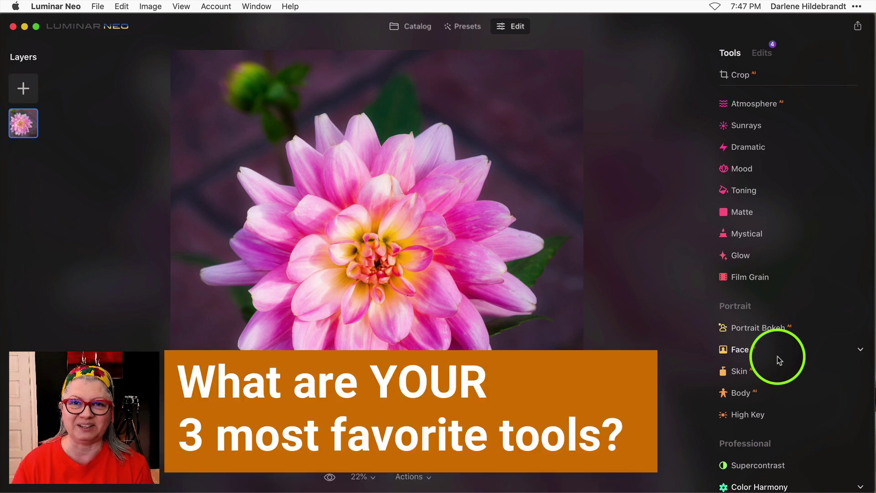
- Add the Mood tool to the dahlia and show its LUT choices
click(775, 169)
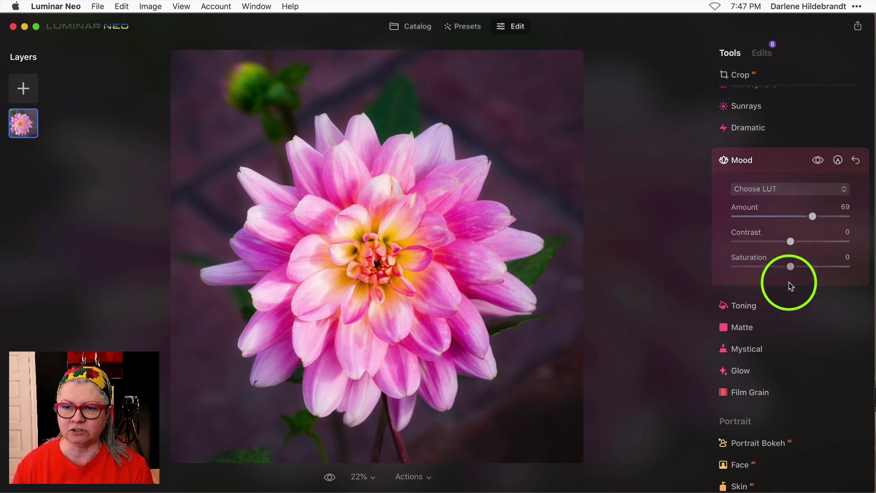
click(783, 191)
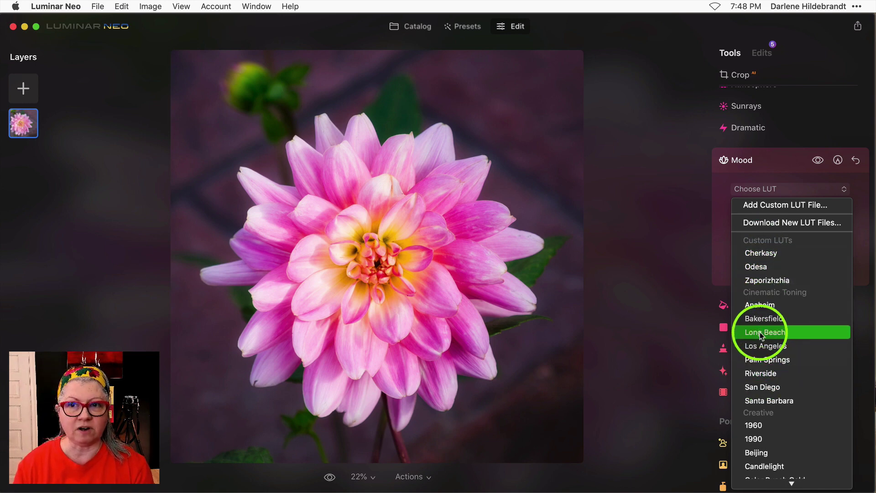
- Load the custom Sumy.cube LUT from the Land of Freedom LUTs folder into Mood
click(773, 206)
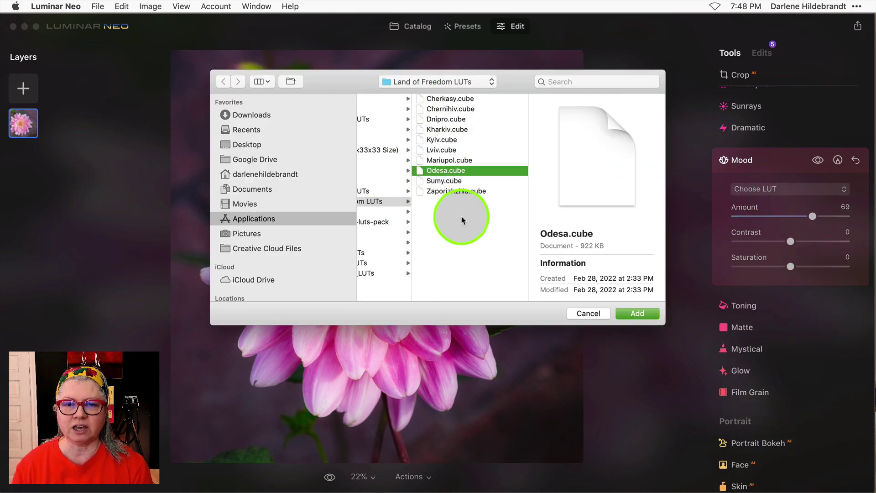
click(441, 183)
scroll(485, 245, left, 5)
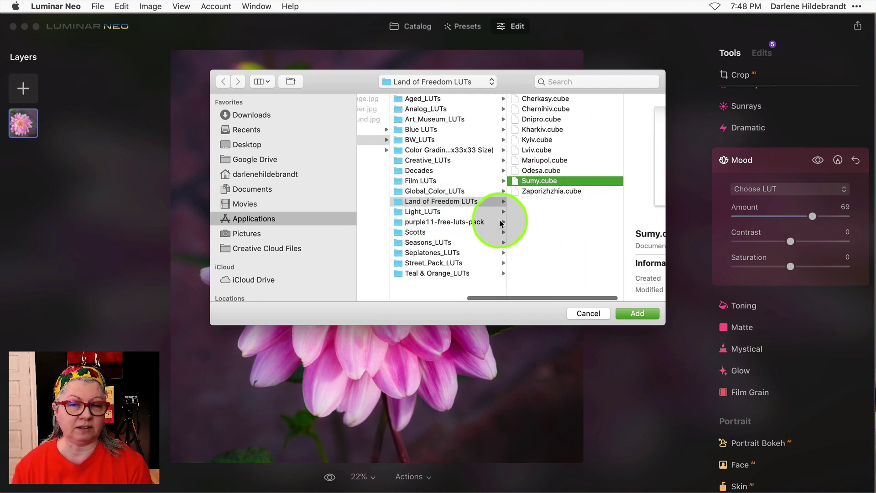
scroll(502, 221, right, 4)
scroll(500, 223, right, 1)
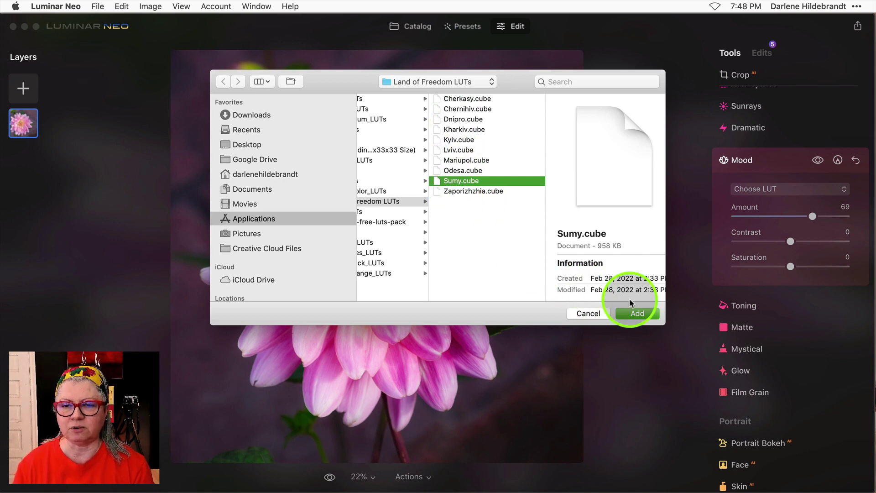
click(637, 314)
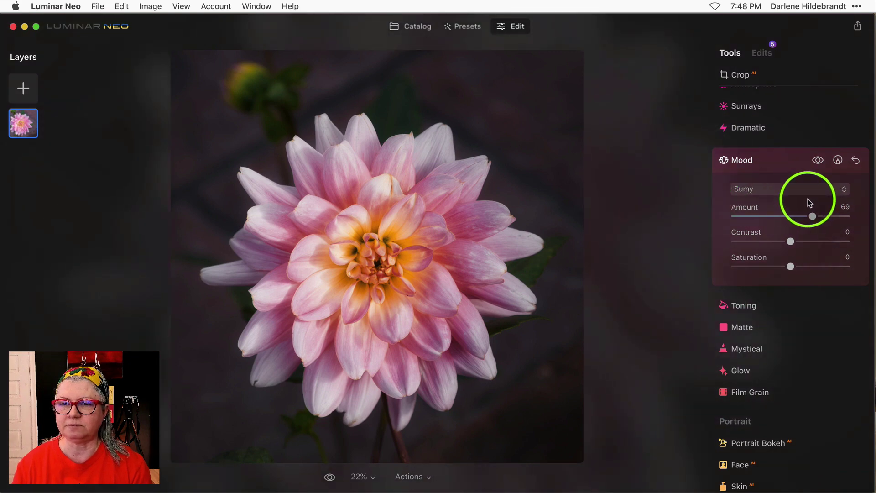
- Try the Cherkasy, Odesa and Zaporizhzhia LUTs, then delete the Zaporizhzhia custom LUT
click(771, 192)
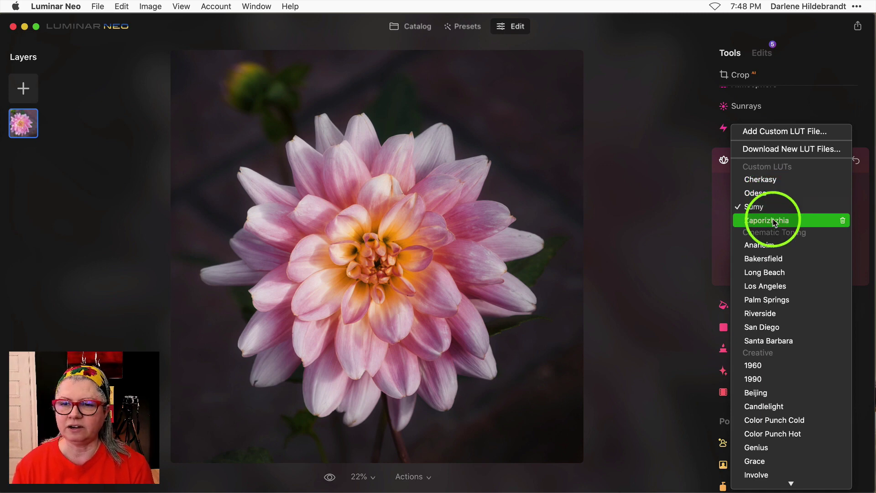
click(765, 181)
click(766, 187)
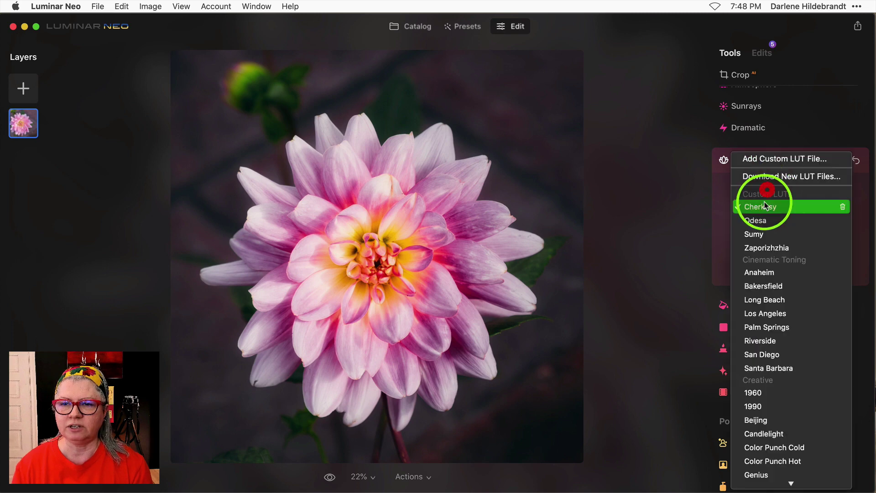
click(766, 219)
click(766, 189)
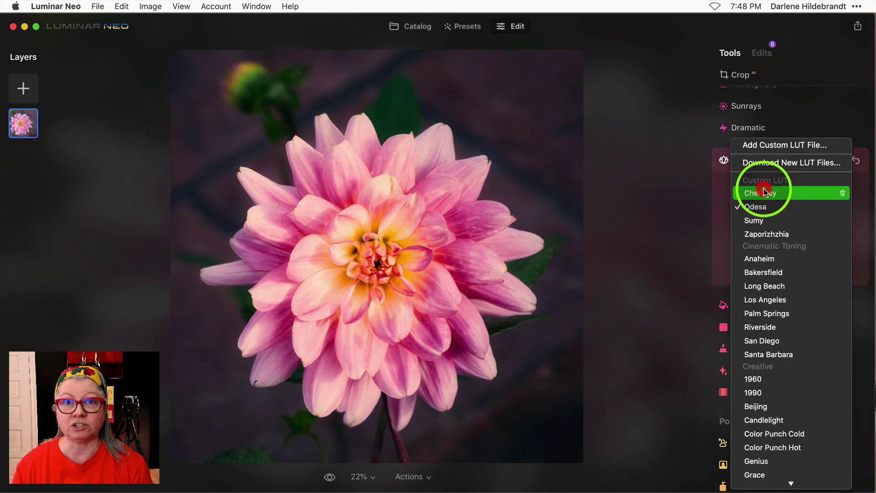
click(766, 234)
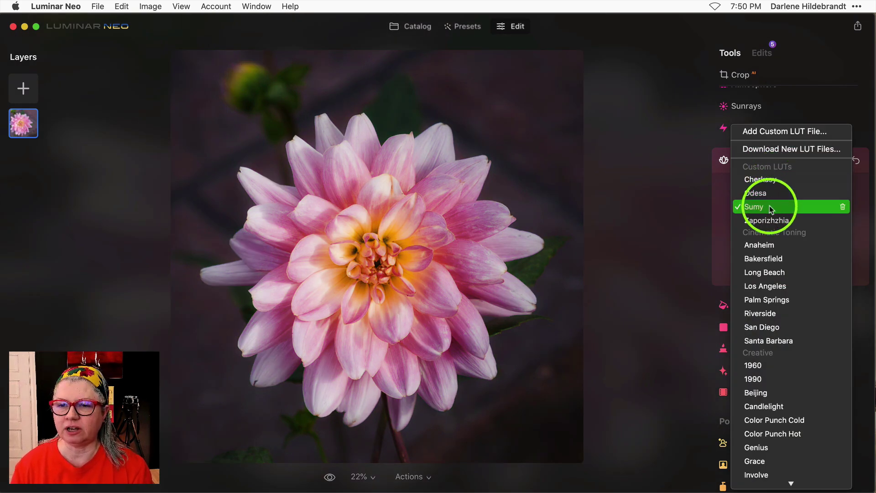
click(843, 221)
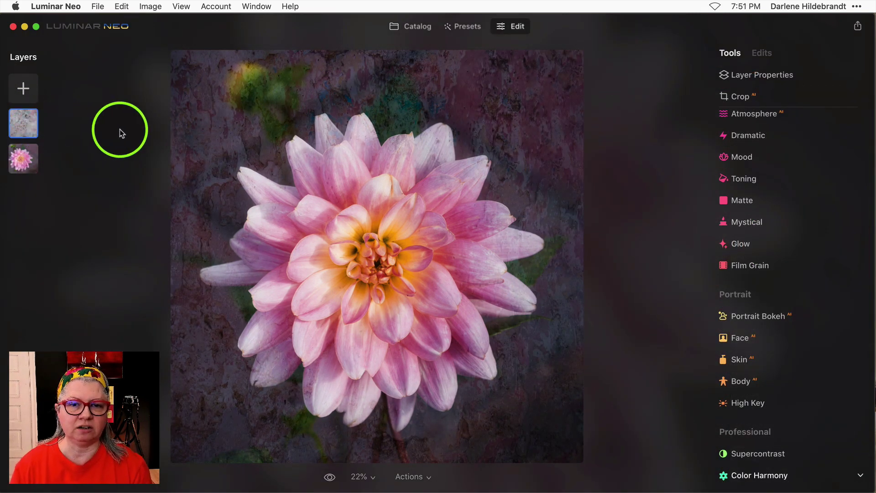
- Select the texture layer in Layers and delete it, leaving only the dahlia layer
click(19, 124)
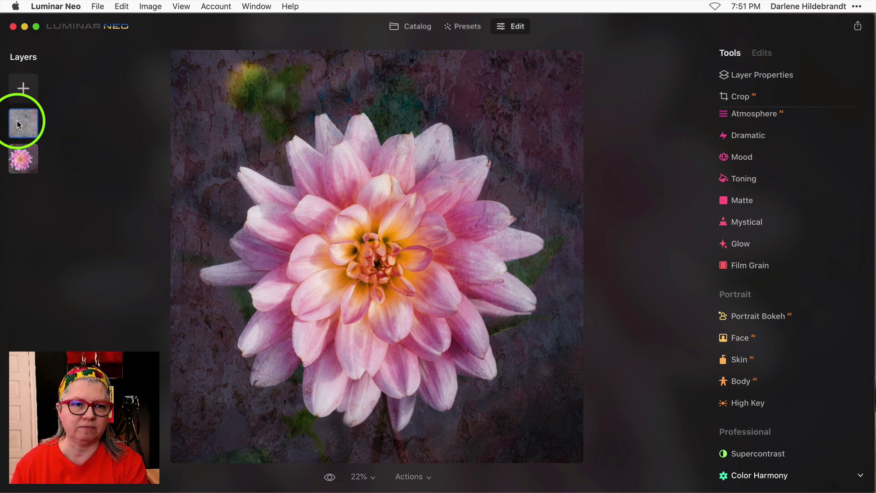
click(21, 159)
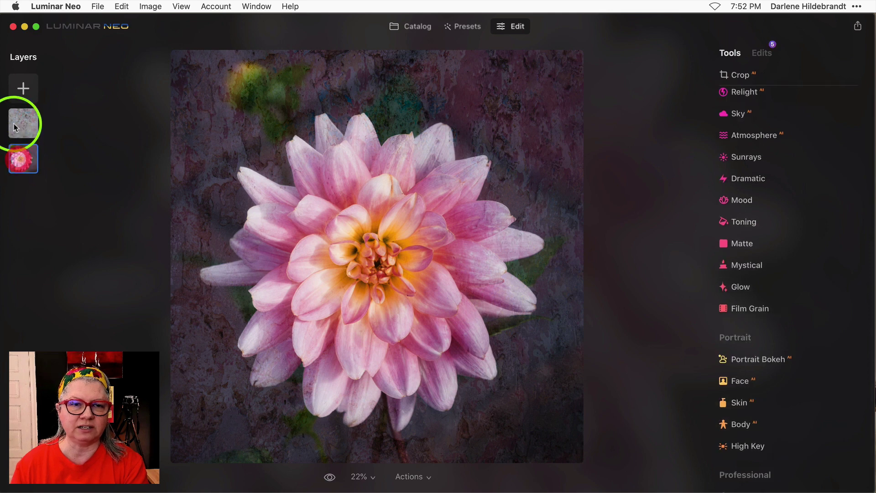
click(15, 126)
right_click(26, 118)
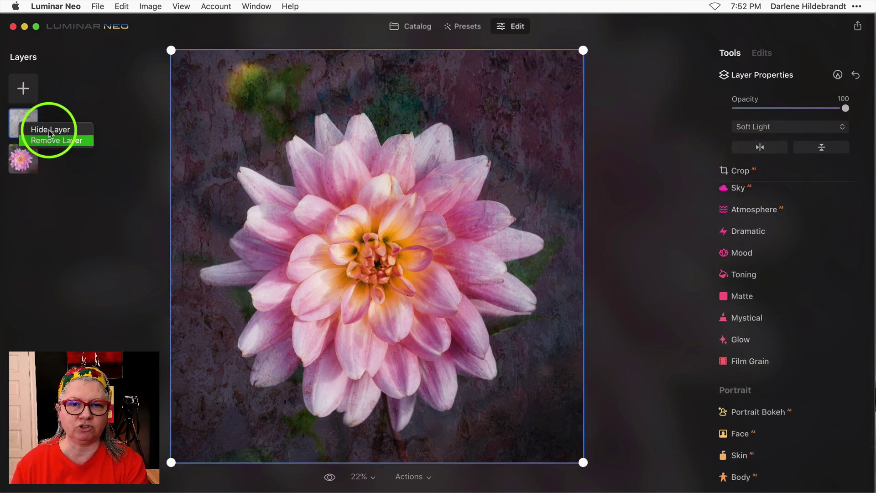
click(78, 102)
click(27, 128)
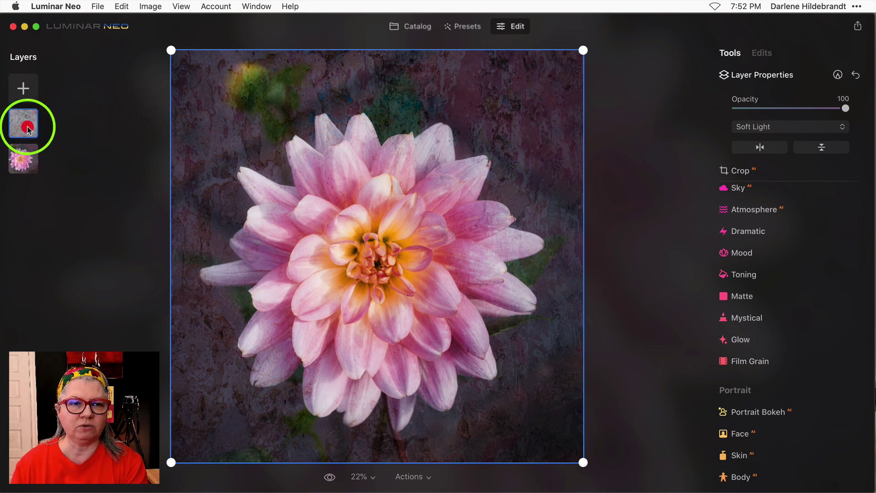
key(Delete)
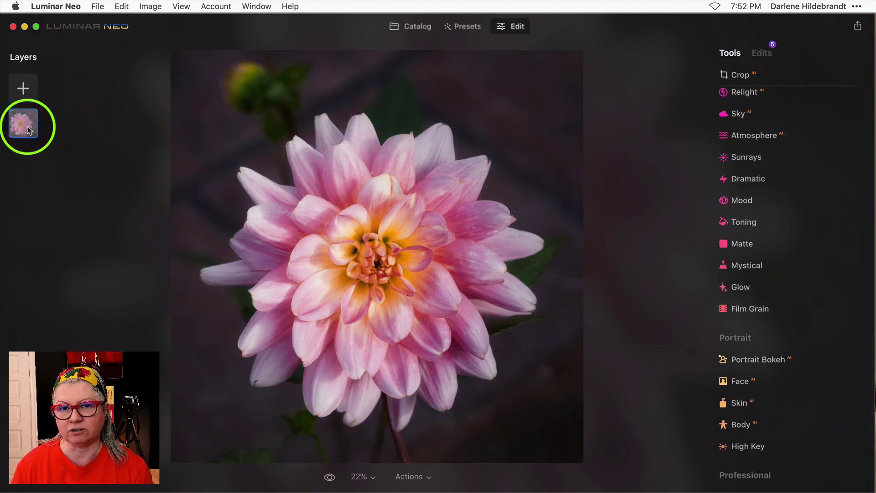